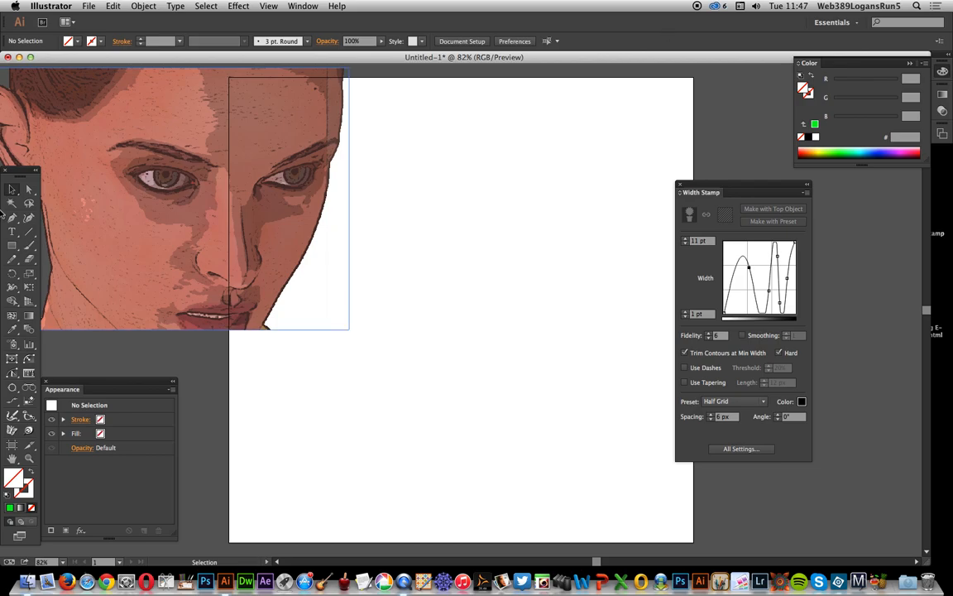
Draw a rectangle about 454 × 644 px on the artboard and fill it with red (FF0000)
left_click(13, 245)
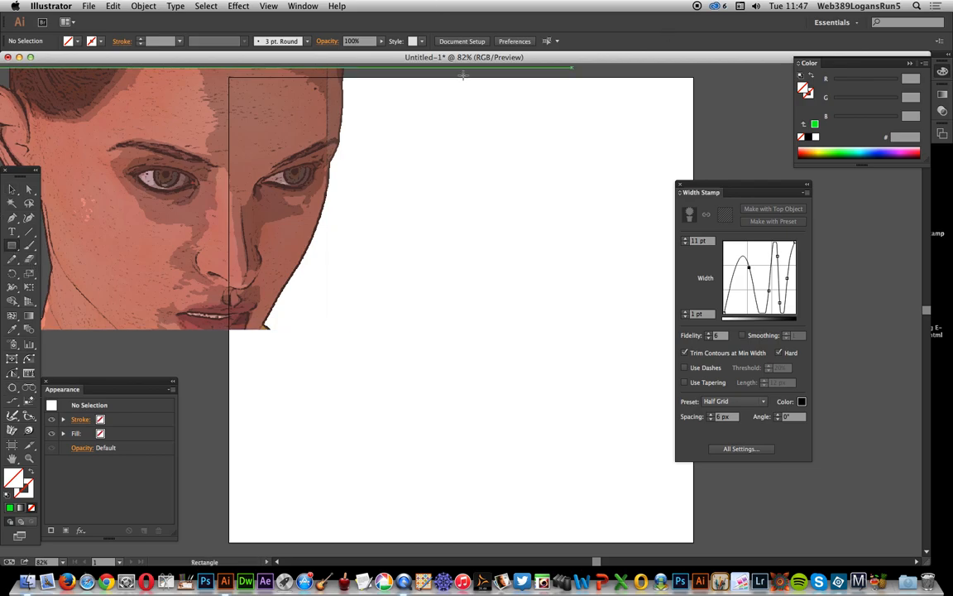
mouse_move(393, 124)
left_mouse_down()
mouse_move(429, 204)
mouse_move(605, 423)
left_mouse_up()
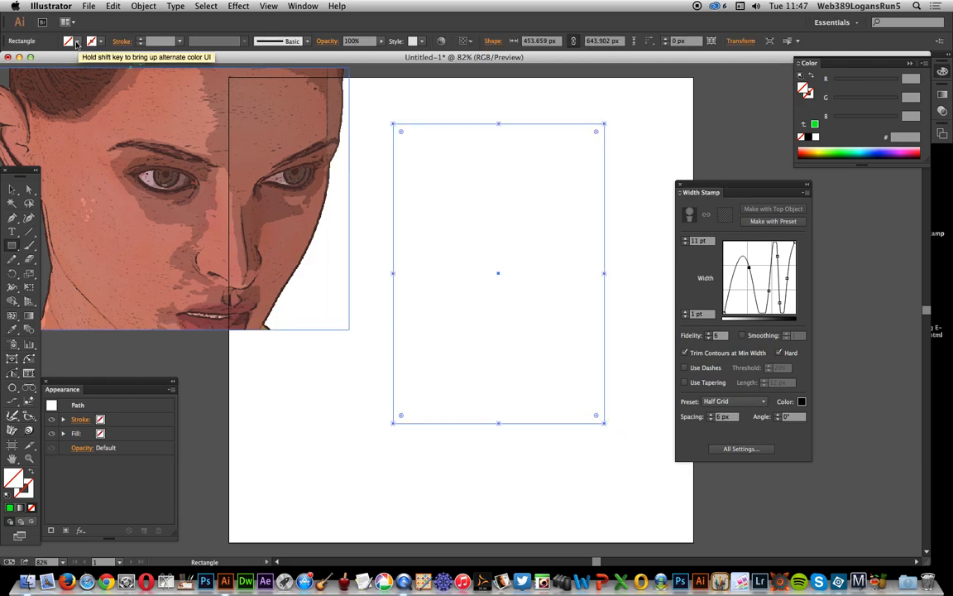
left_click(77, 43)
left_click(38, 61)
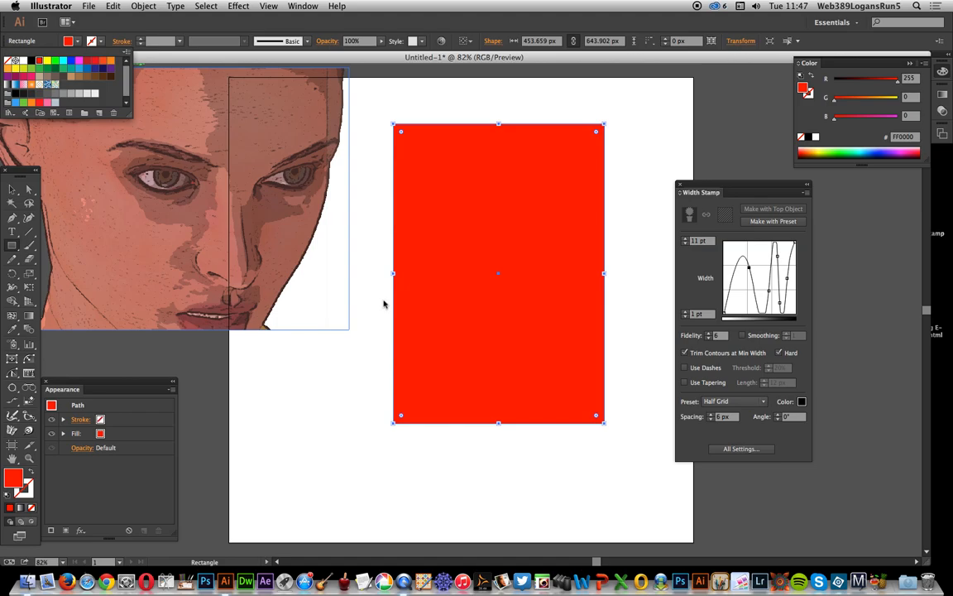
Draw two more overlapping rectangles: one about 420 × 651 px filled green (00D093), one about 465 × 783 px filled dark purple (16002E)
left_click(27, 247)
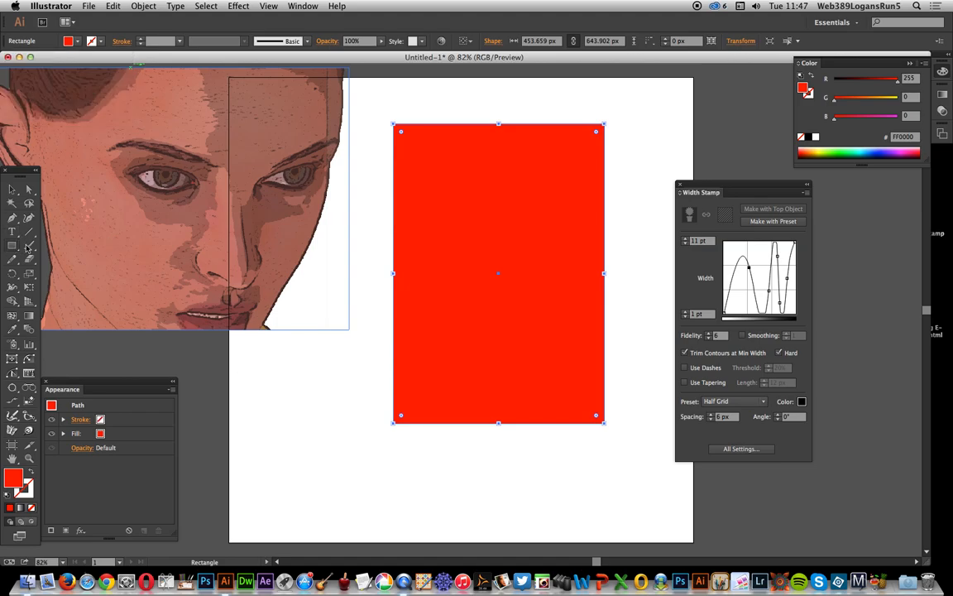
left_click_drag(364, 130, 558, 433)
left_click(848, 149)
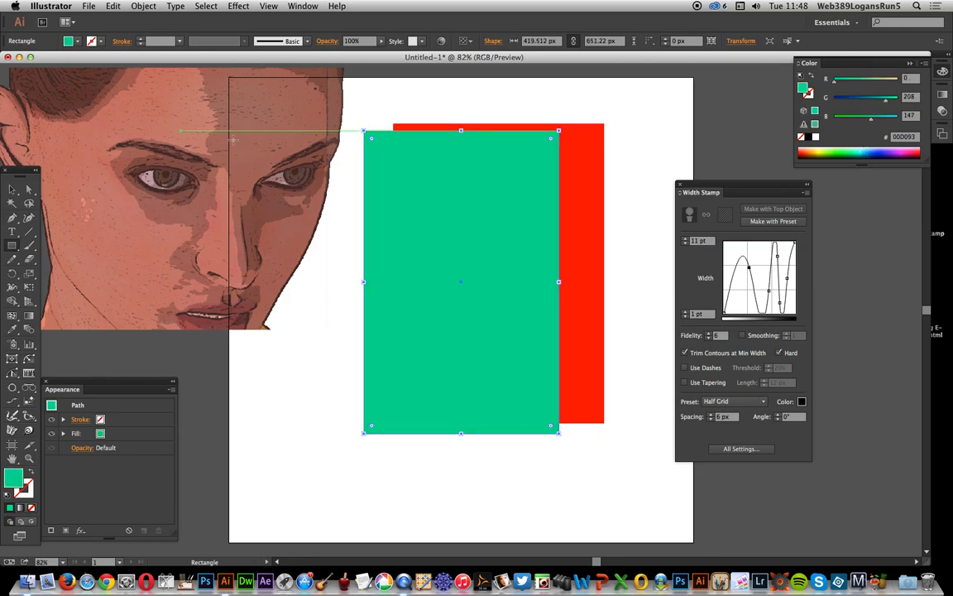
left_click_drag(305, 110, 521, 474)
left_click(894, 151)
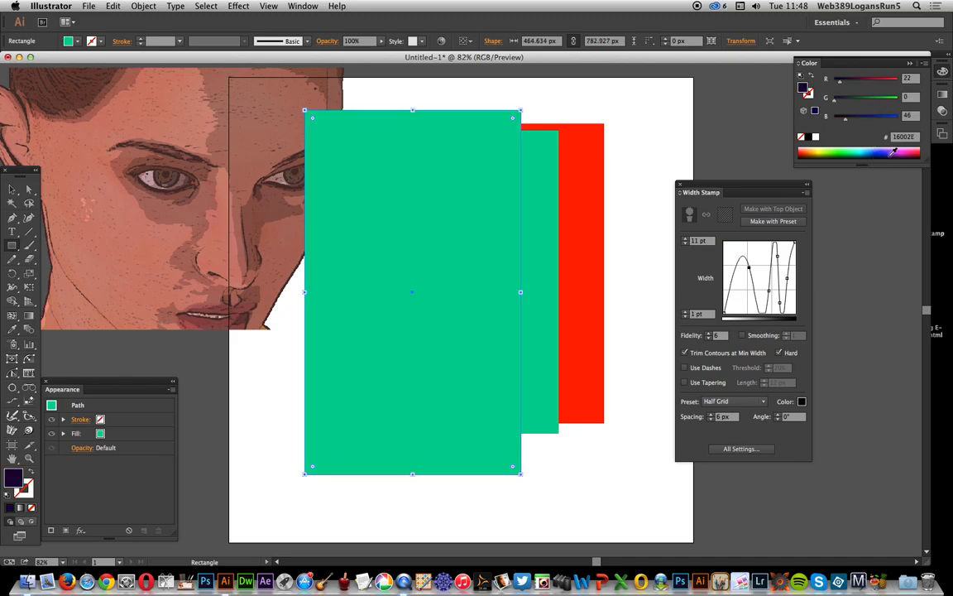
Apply the Scribble effect with the Childlike preset to the dark purple rectangle
left_click(10, 190)
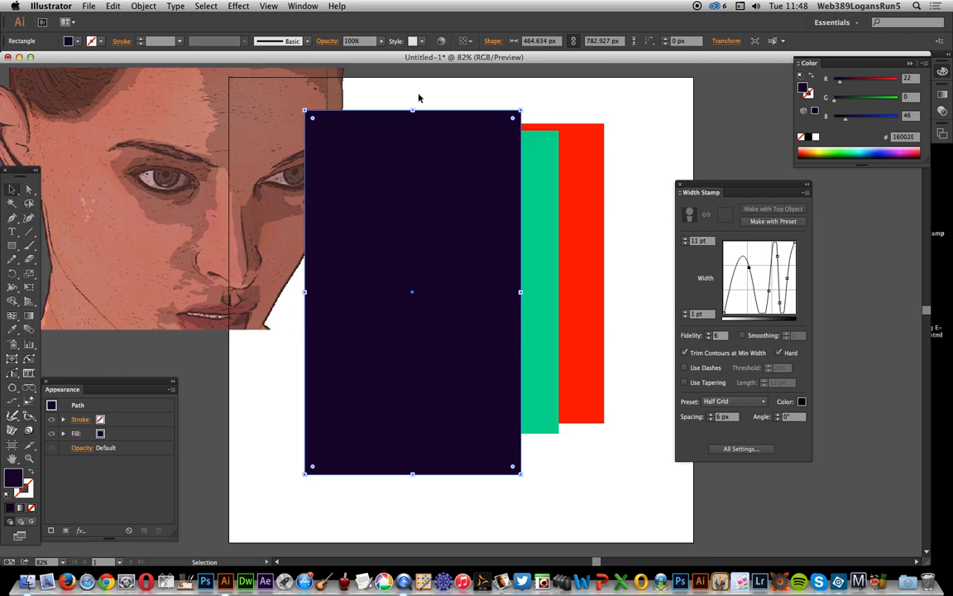
left_click(429, 123)
left_click(427, 123)
left_click(238, 6)
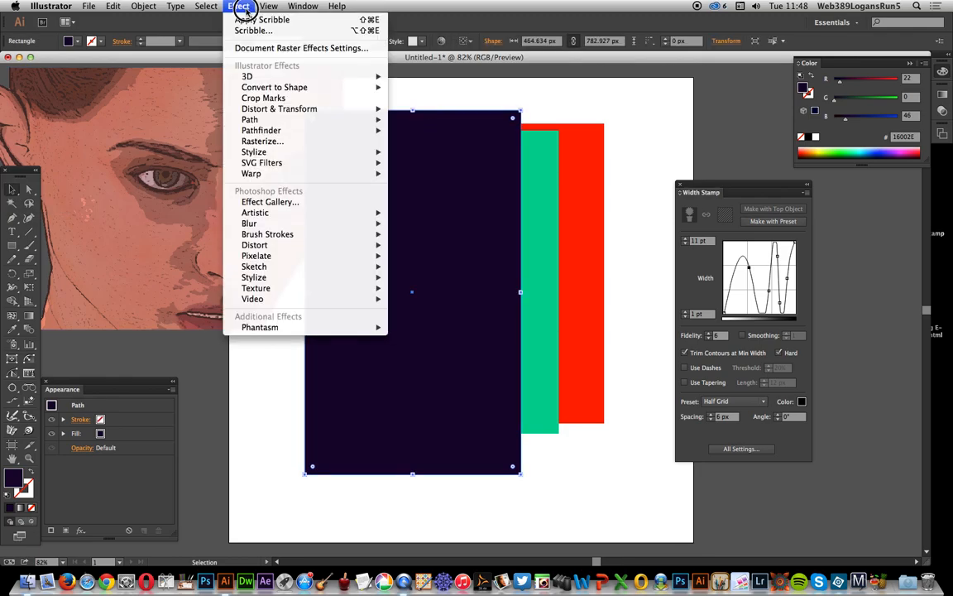
mouse_move(276, 154)
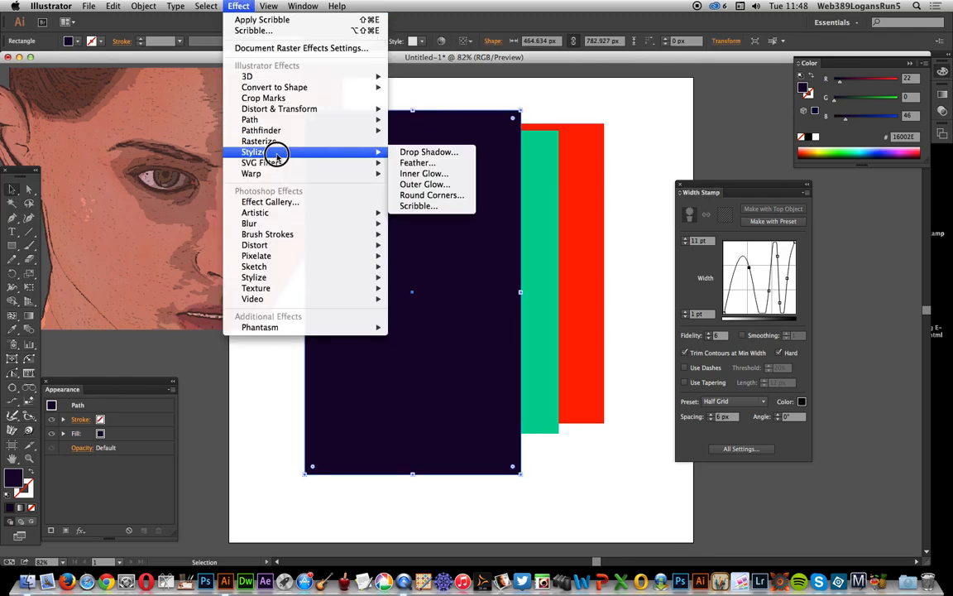
left_click(444, 206)
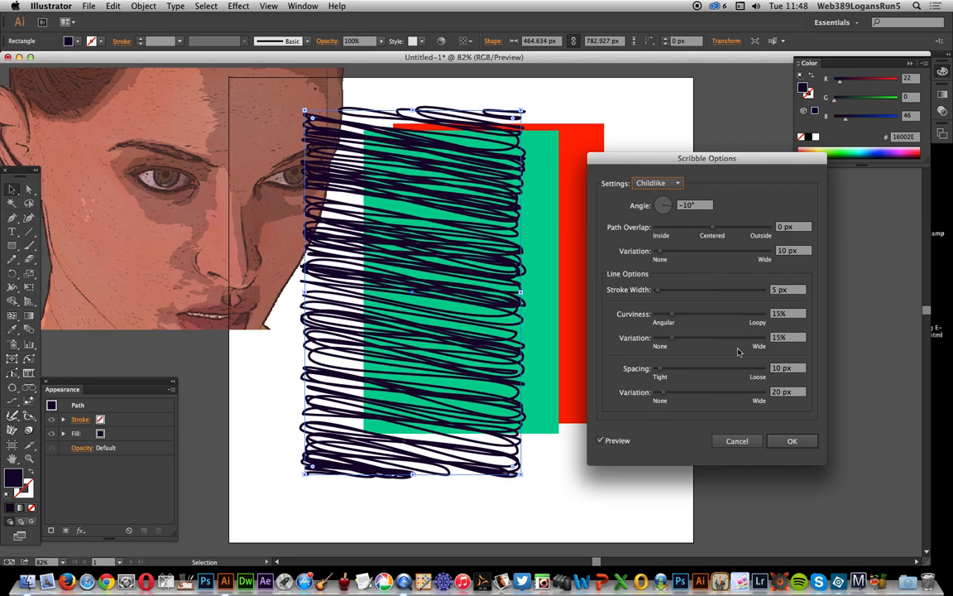
left_click(792, 441)
Apply the Scribble effect to the green rectangle using the Loose preset, with 46 px path overlap variation and 38 px spacing
left_click(545, 177)
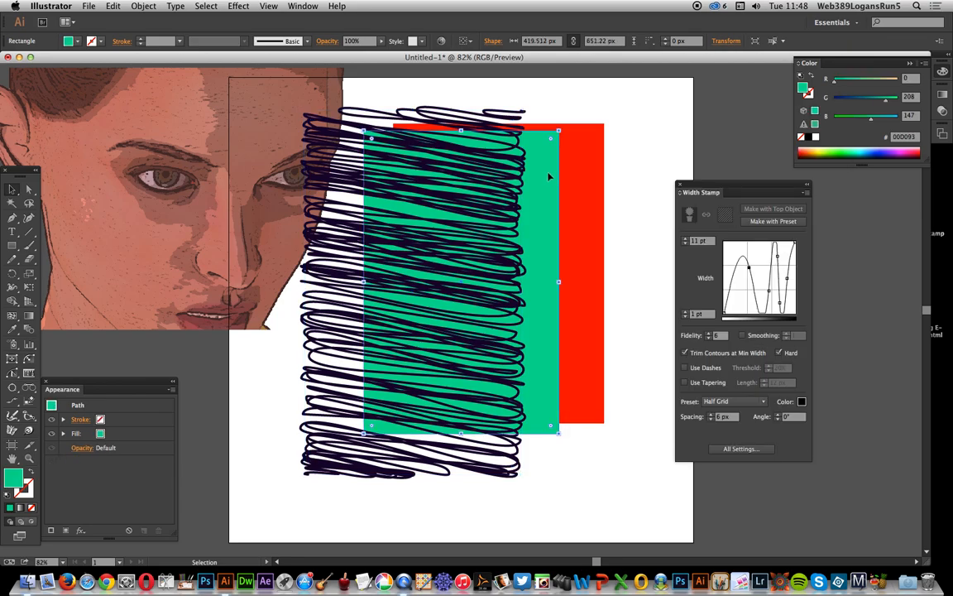
left_click(238, 6)
left_click(248, 31)
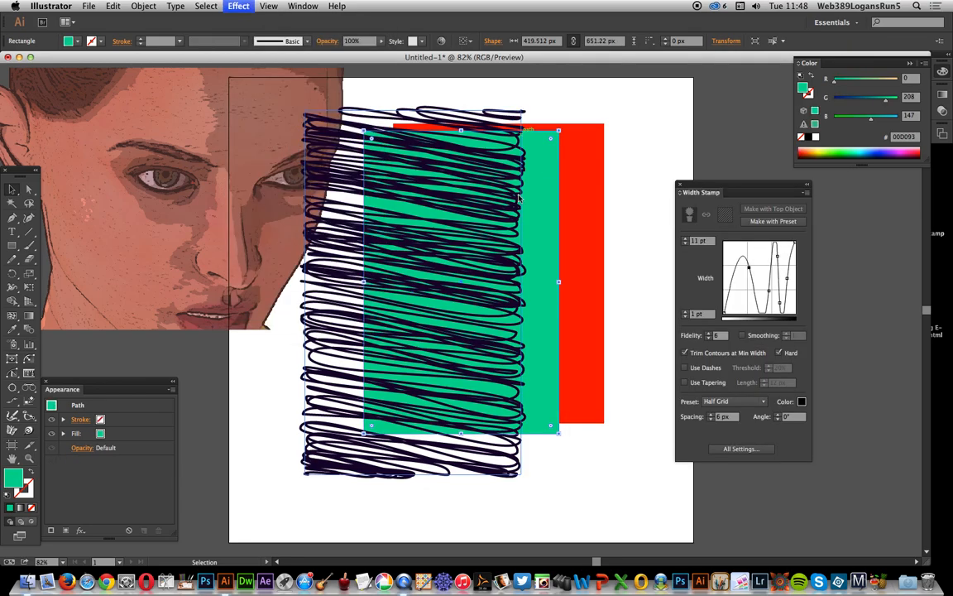
left_click(670, 185)
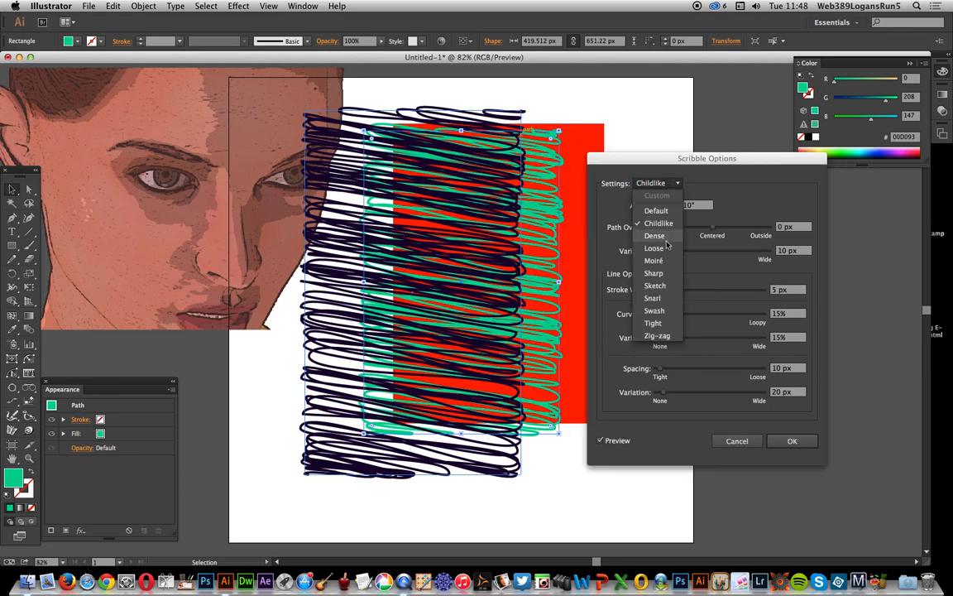
left_click(661, 252)
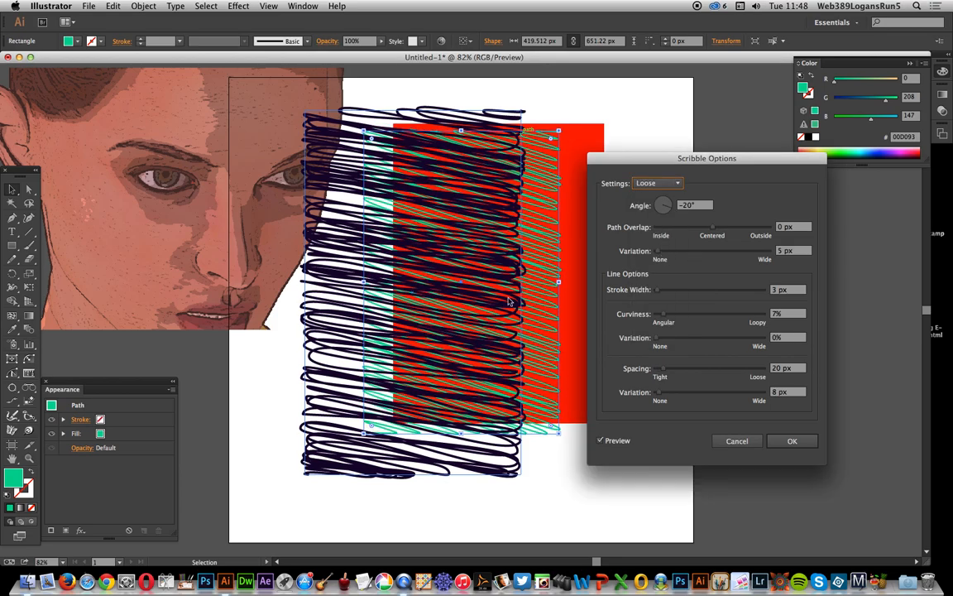
left_click_drag(657, 250, 674, 250)
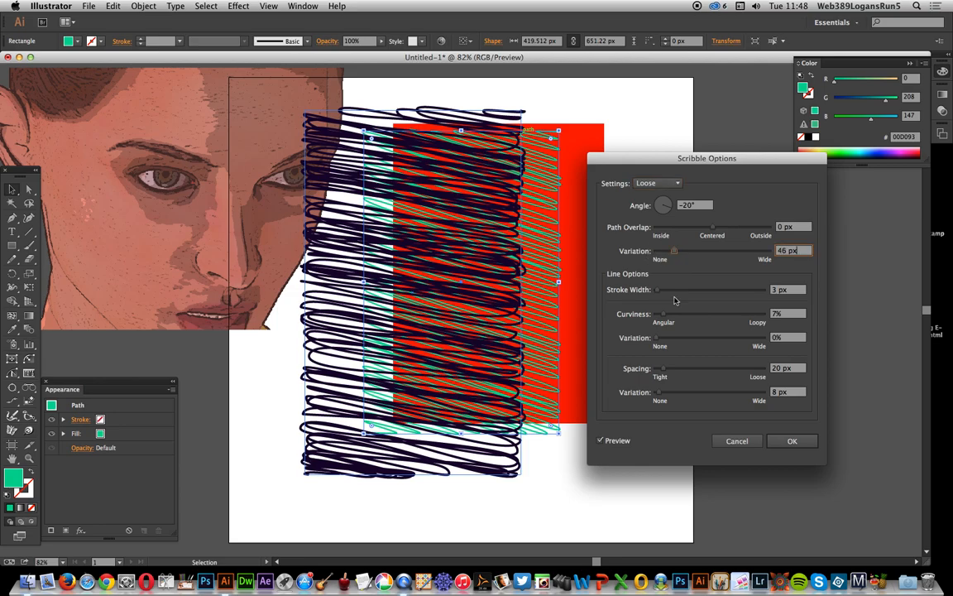
left_click_drag(662, 372, 671, 372)
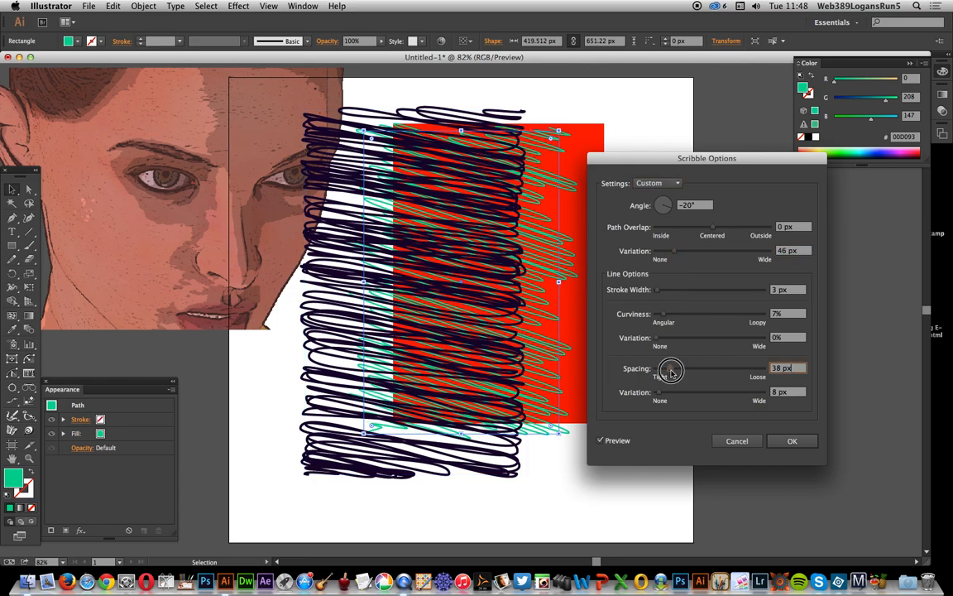
left_click(792, 441)
Apply the Scribble effect to the red rectangle using the Swash preset, with 26 px spacing and 58 px spacing variation
left_click(595, 173)
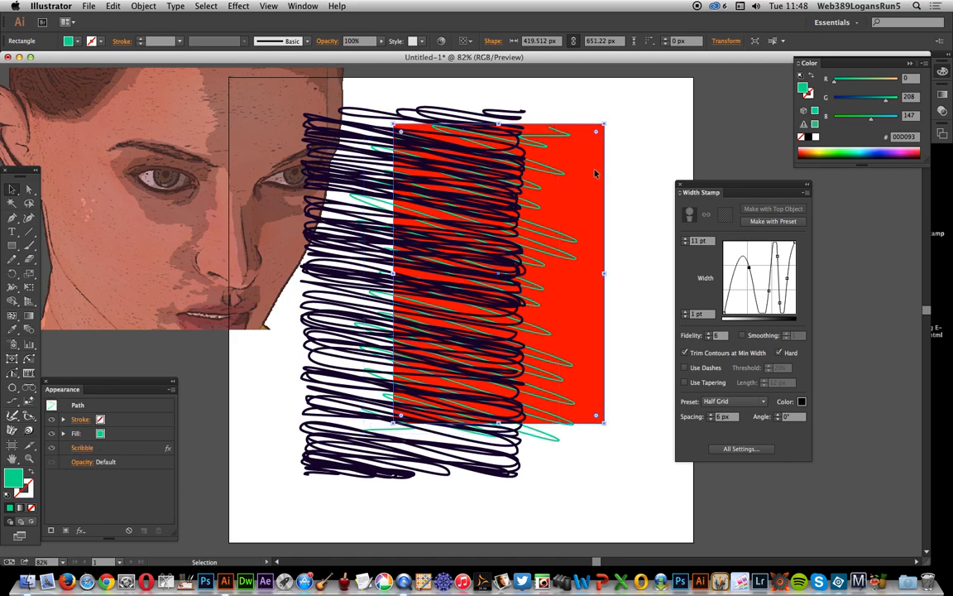
left_click(239, 5)
left_click(244, 28)
left_click(657, 183)
left_click(655, 312)
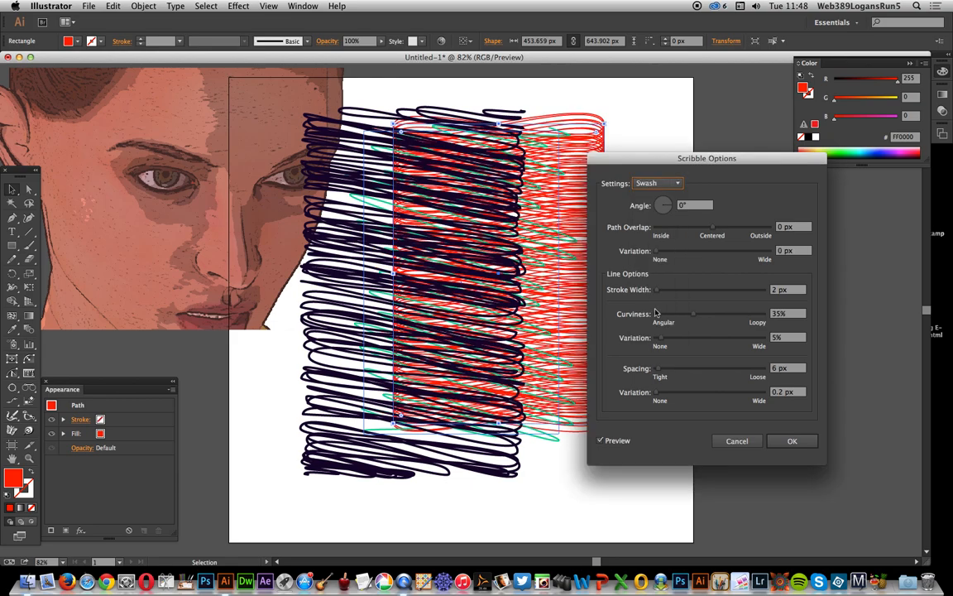
mouse_move(657, 392)
left_mouse_down()
mouse_move(674, 387)
mouse_move(665, 369)
left_mouse_up()
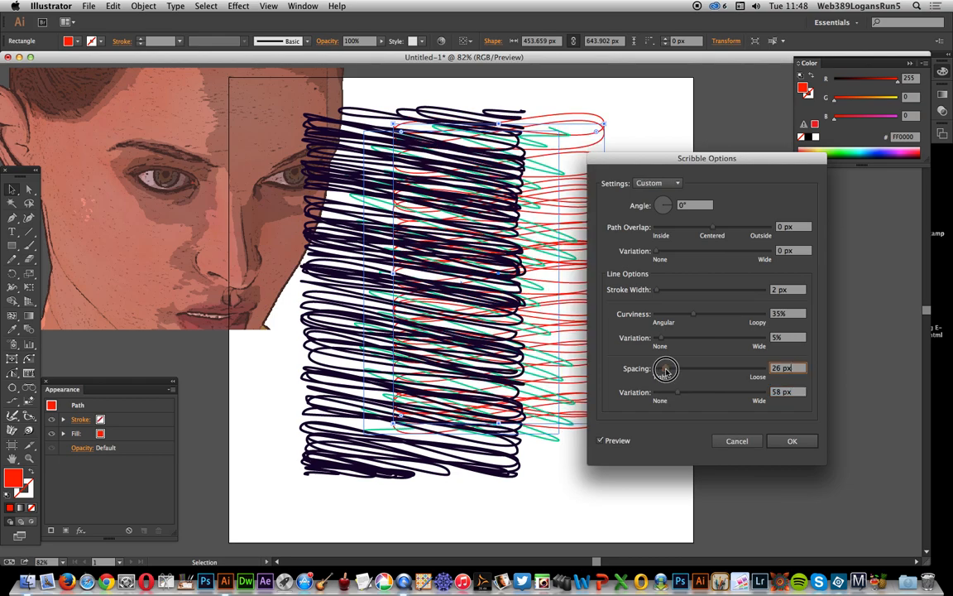
left_click(791, 440)
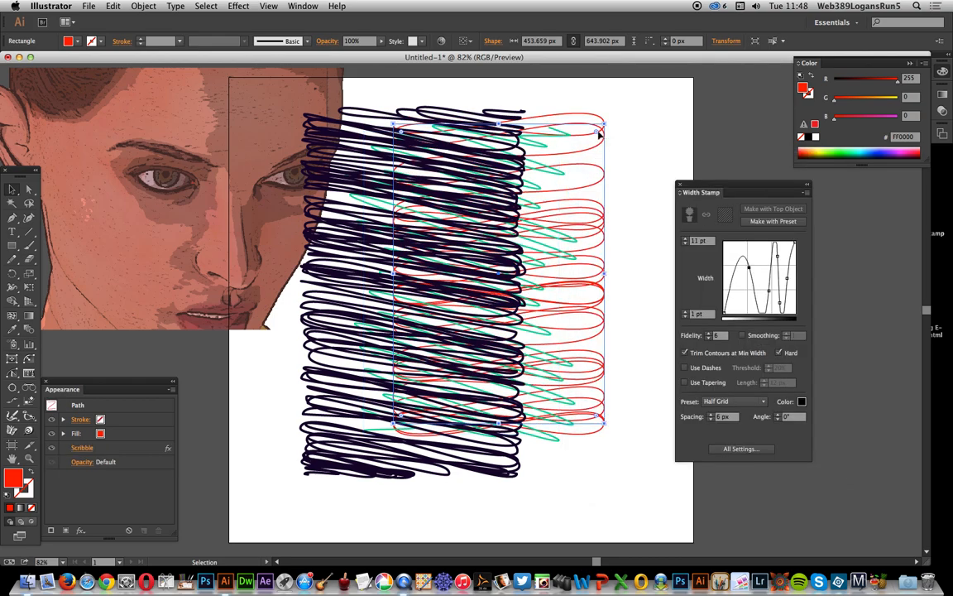
Select all three scribbled rectangles and expand their appearance into editable paths
left_click(638, 107)
left_click_drag(637, 107, 374, 263)
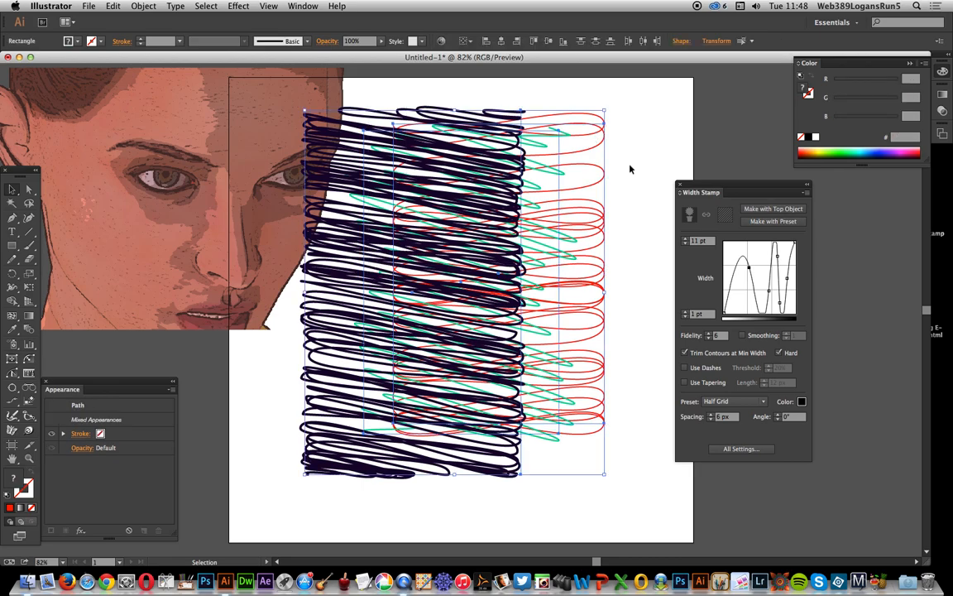
left_click(146, 7)
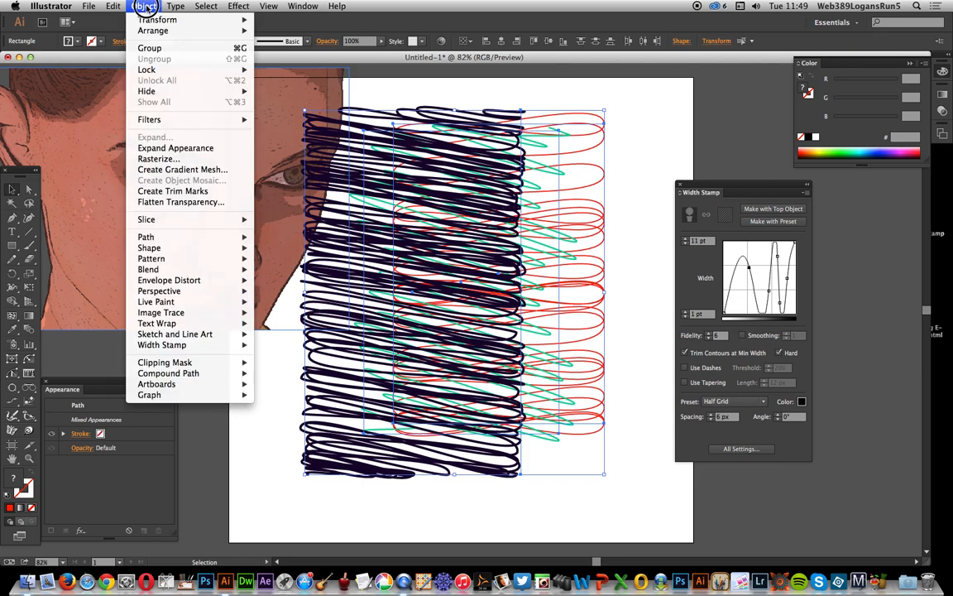
left_click(175, 147)
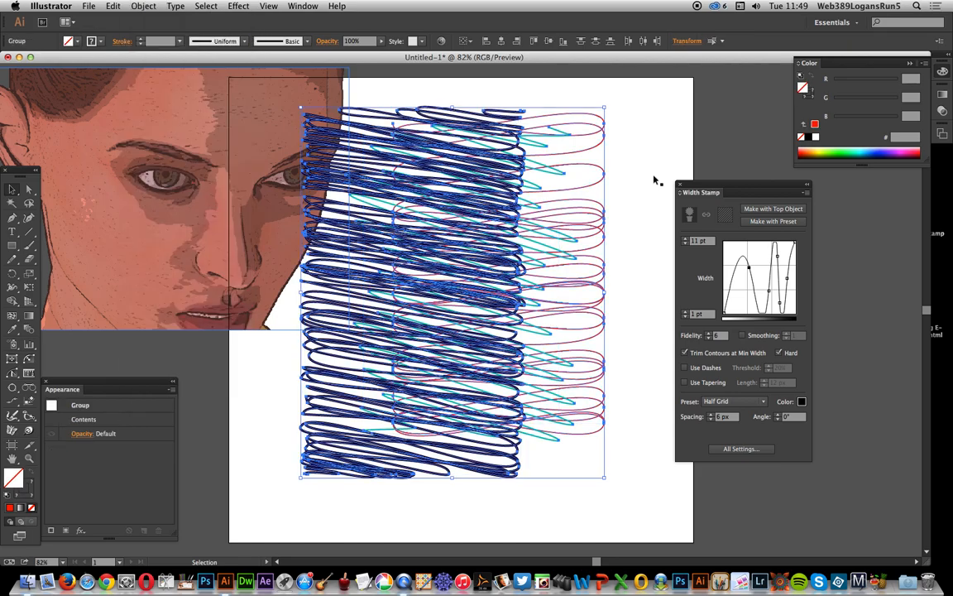
left_click(641, 122)
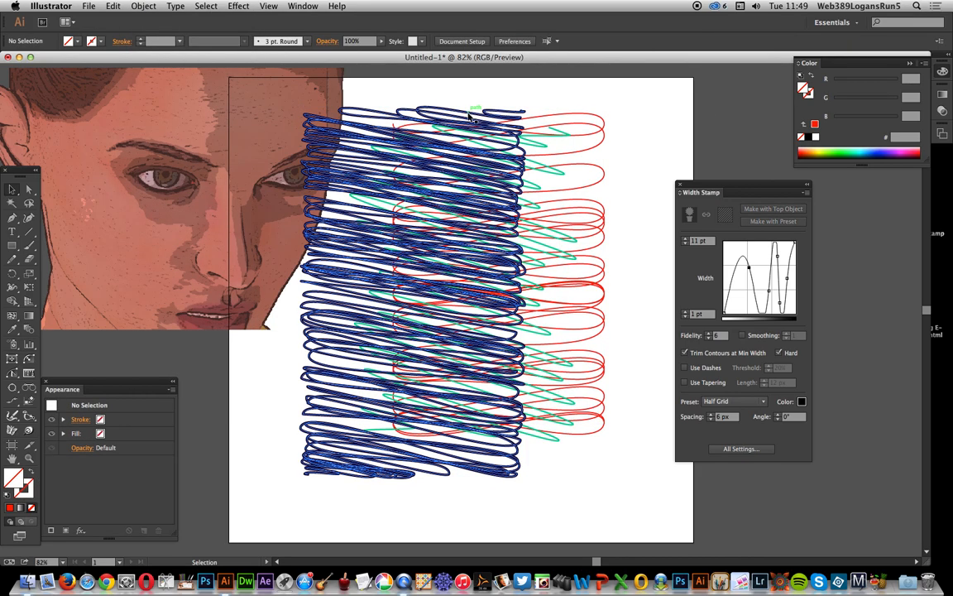
Reposition the dark purple scribble over the other two, centred at about X 539 px, Y 450 px
left_click_drag(521, 122, 535, 125)
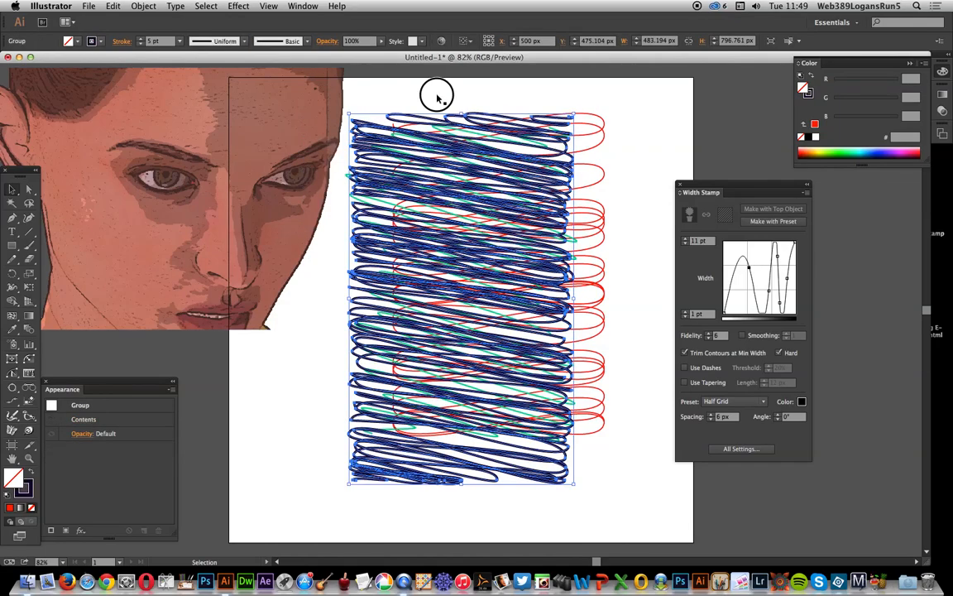
left_click(444, 108)
left_click(438, 121)
left_click_drag(426, 121, 438, 113)
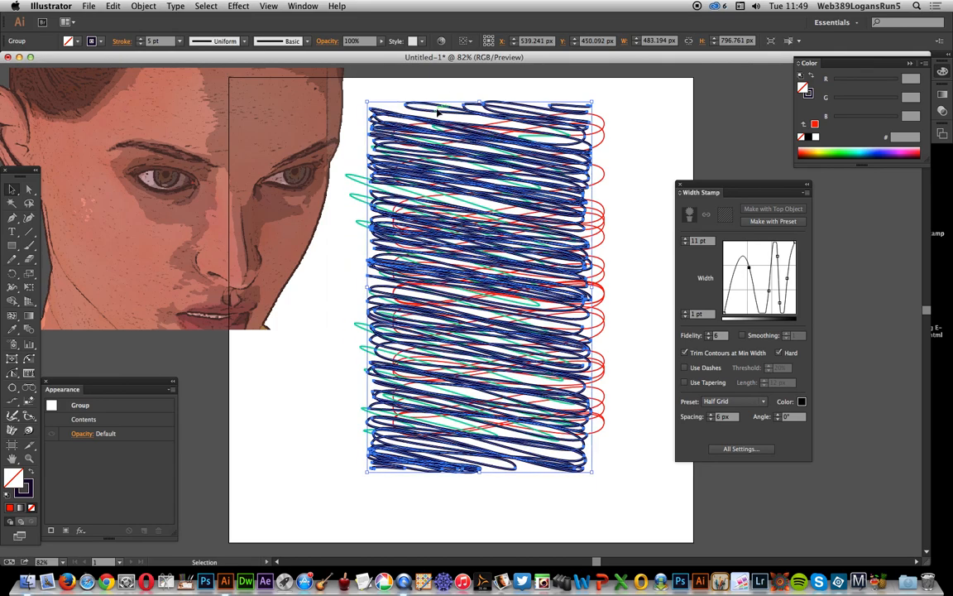
Pull the red scribble aside, cut it and paste it in front of the dark purple scribble
left_click_drag(579, 132, 661, 145)
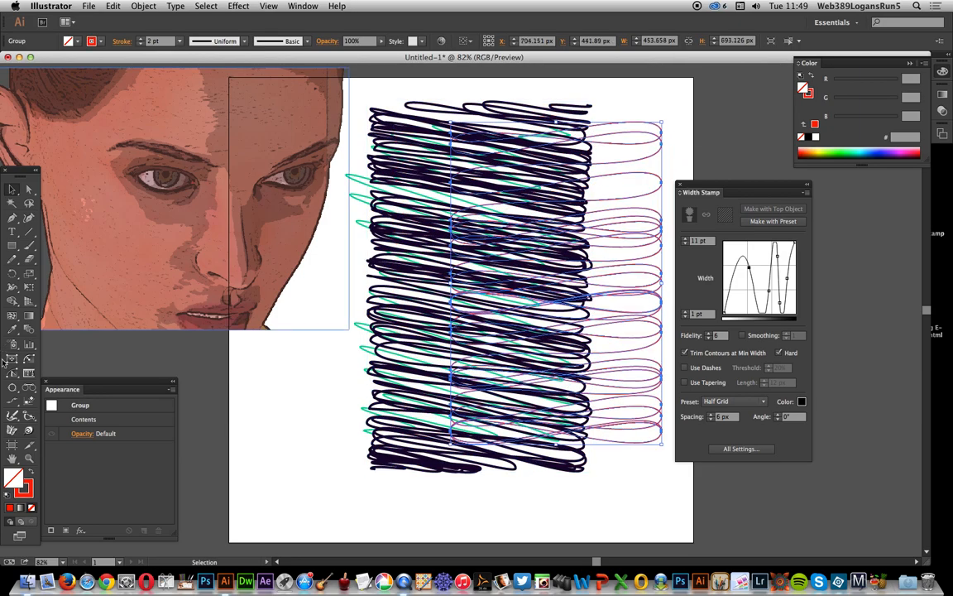
left_click(43, 353)
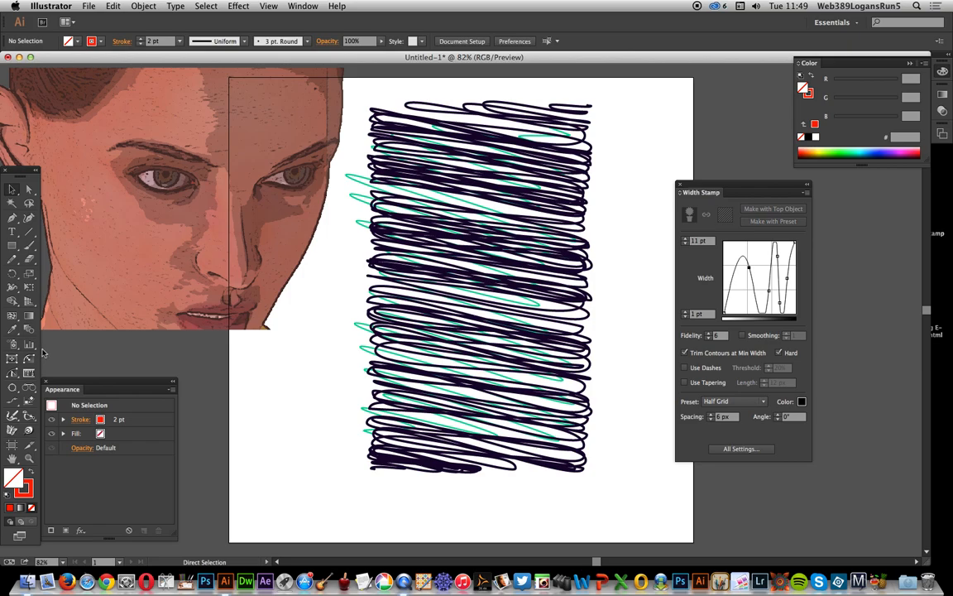
key("super+z")
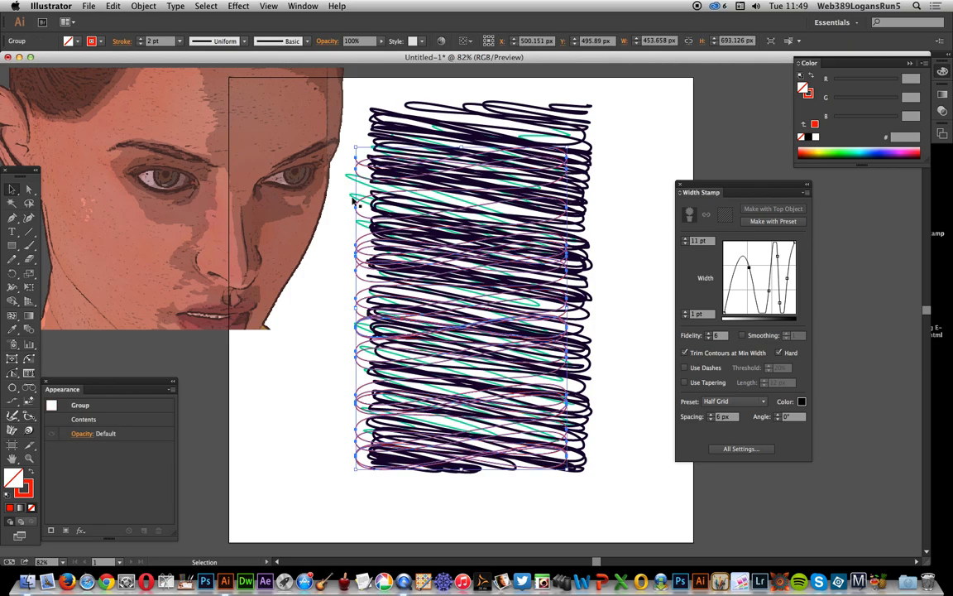
Cut the green scribble and paste it back on top of the stack
left_click(351, 177)
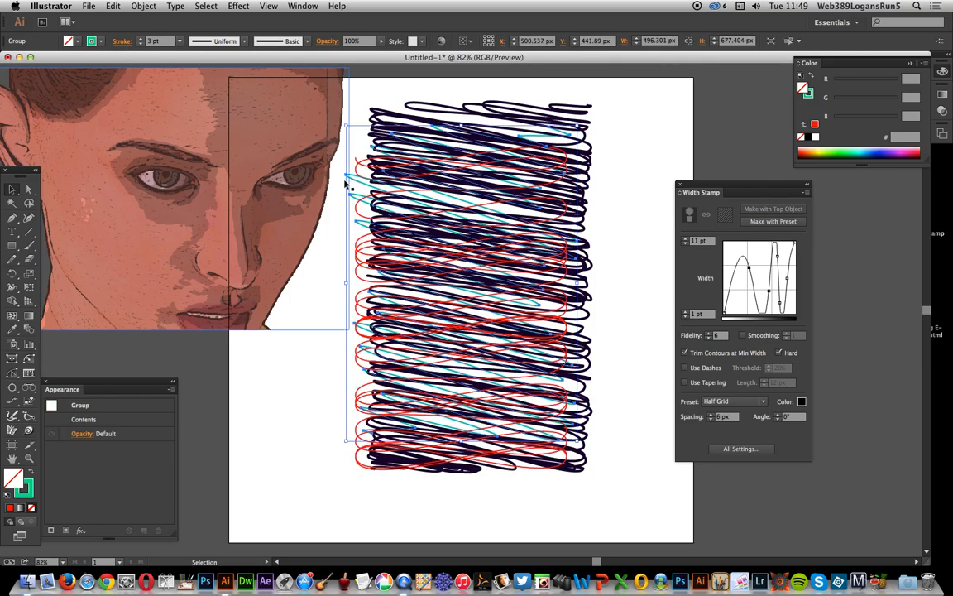
key("super+x")
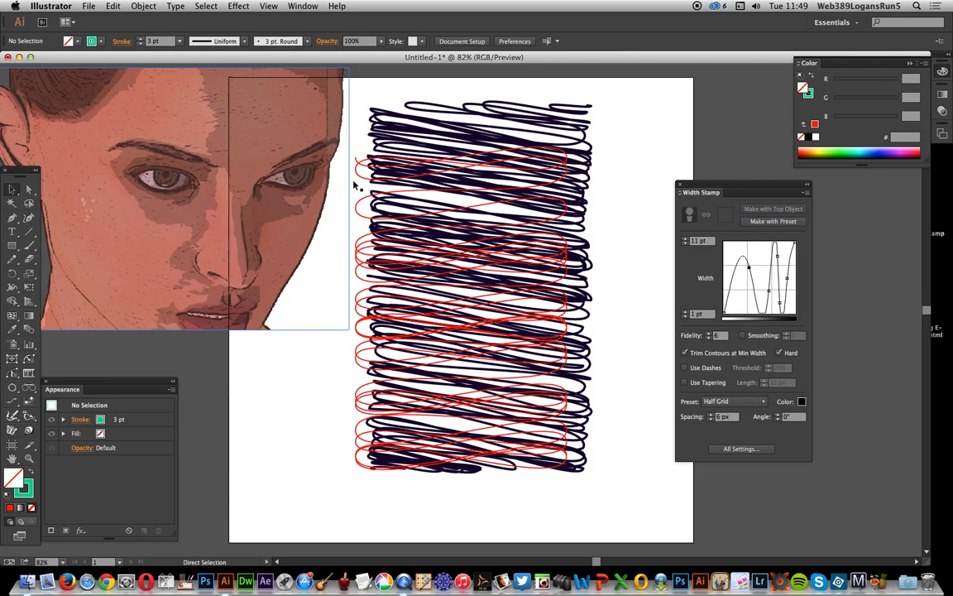
key("super+v")
Set the dark purple scribble's stroke weight to 1 pt and deselect it
left_click(378, 114)
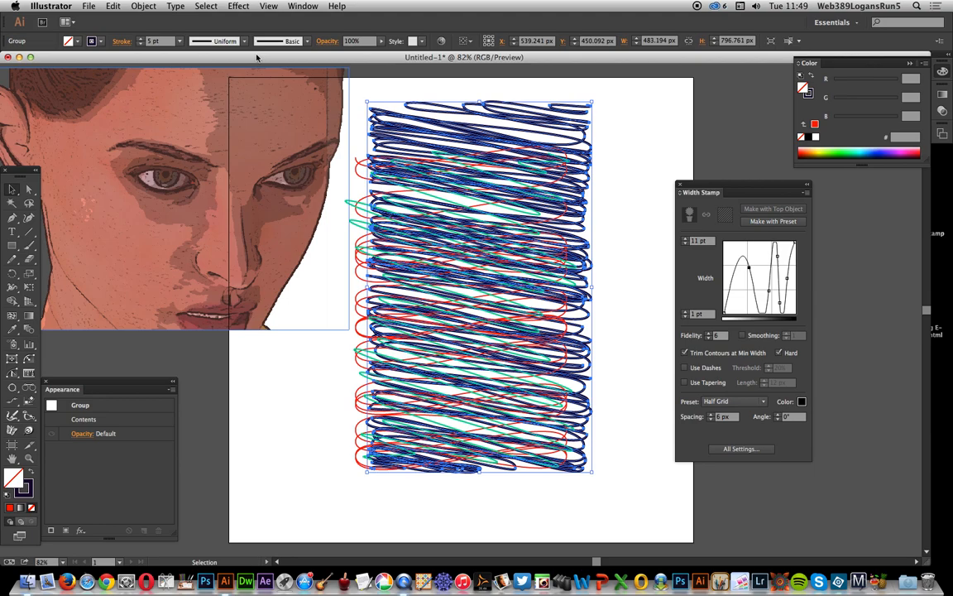
left_click(180, 40)
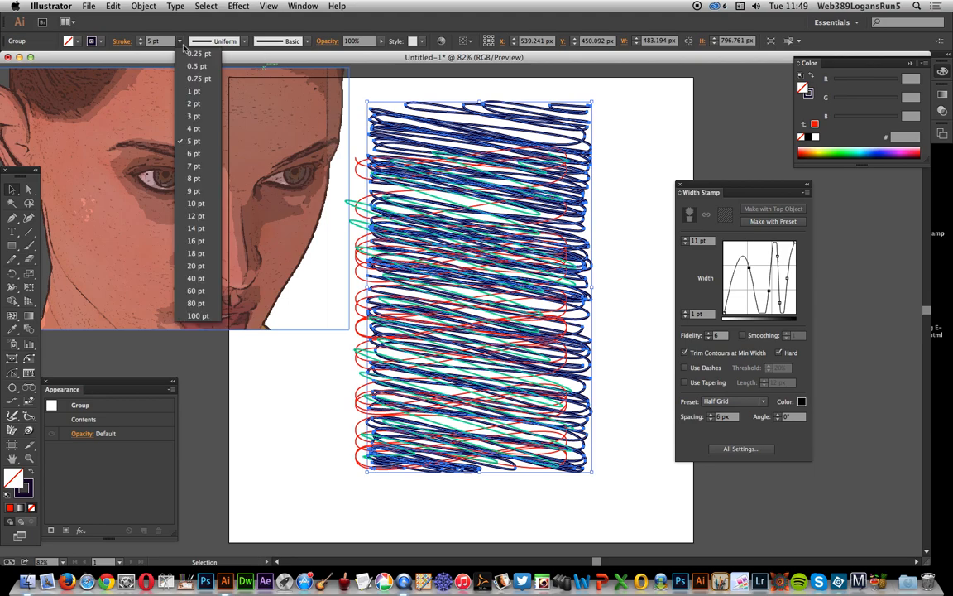
left_click(193, 92)
left_click(408, 95)
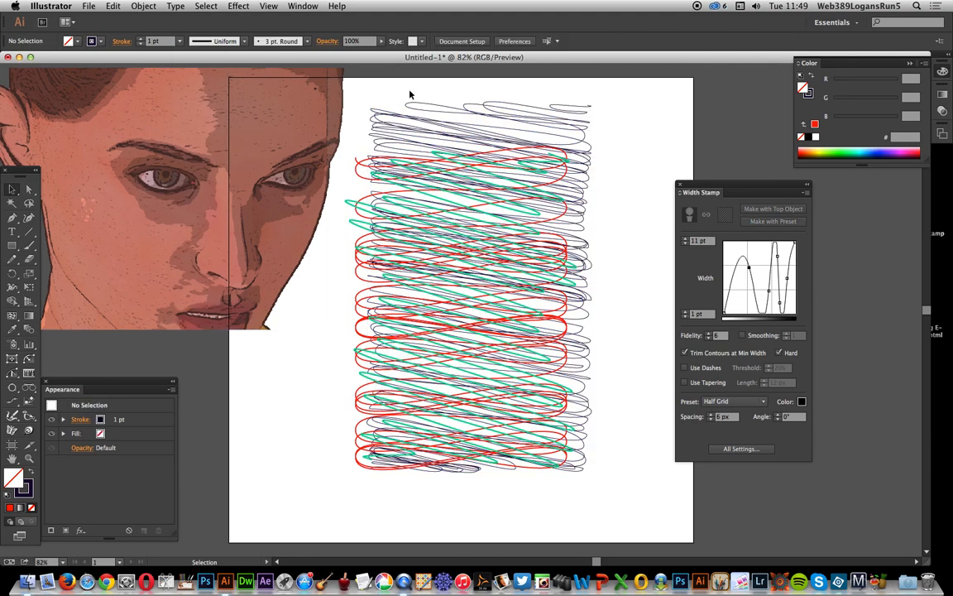
Rotate the dark purple scribble so it runs diagonally from lower left to upper right across the red and green scribbles
left_click(368, 105)
mouse_move(368, 105)
left_mouse_down()
mouse_move(611, 402)
mouse_move(616, 389)
left_mouse_up()
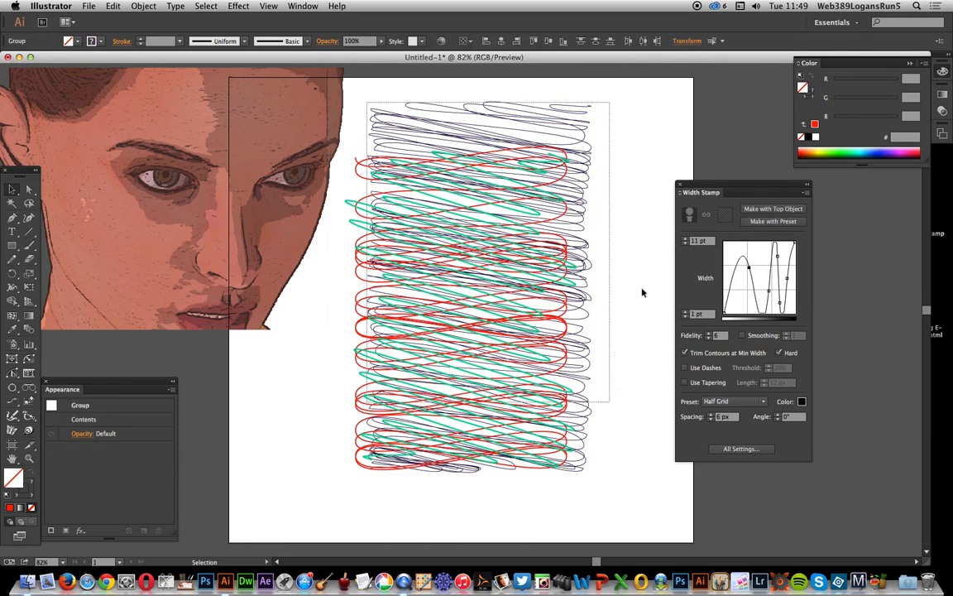
left_click(576, 247)
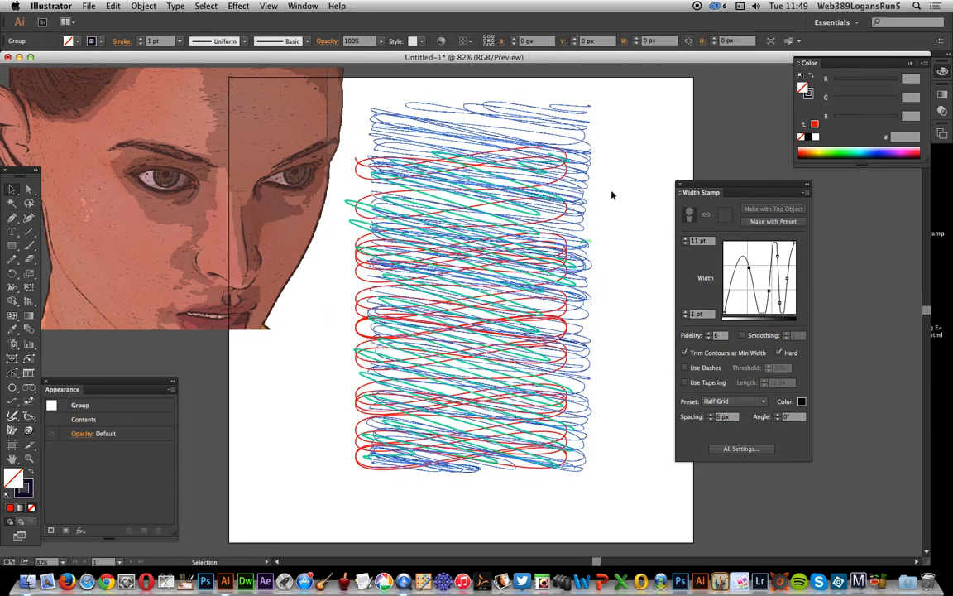
mouse_move(599, 100)
left_mouse_down()
mouse_move(677, 196)
mouse_move(674, 209)
mouse_move(183, 138)
left_mouse_up()
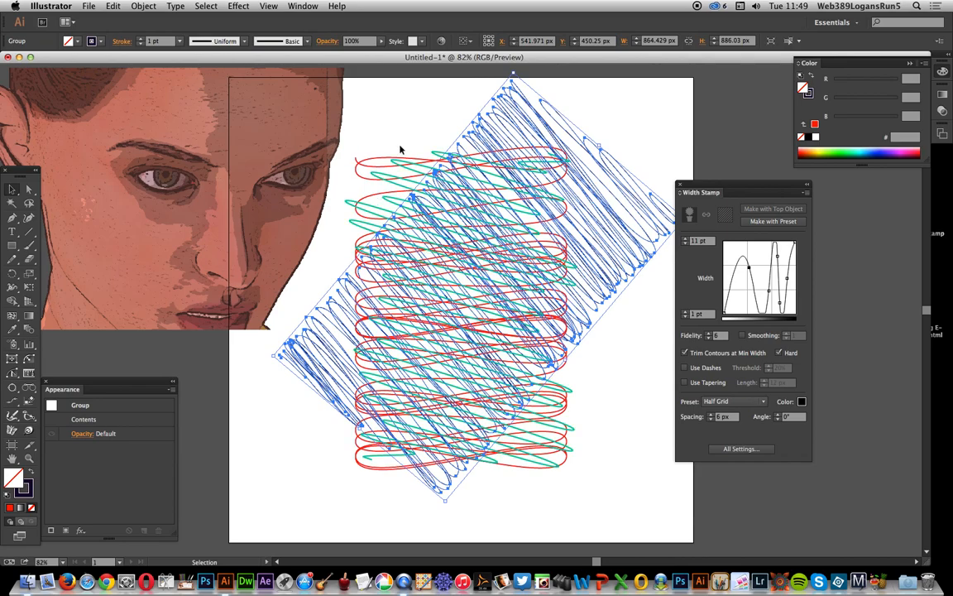
Combine the dark purple, red and green scribbles into a single group
left_click(386, 169)
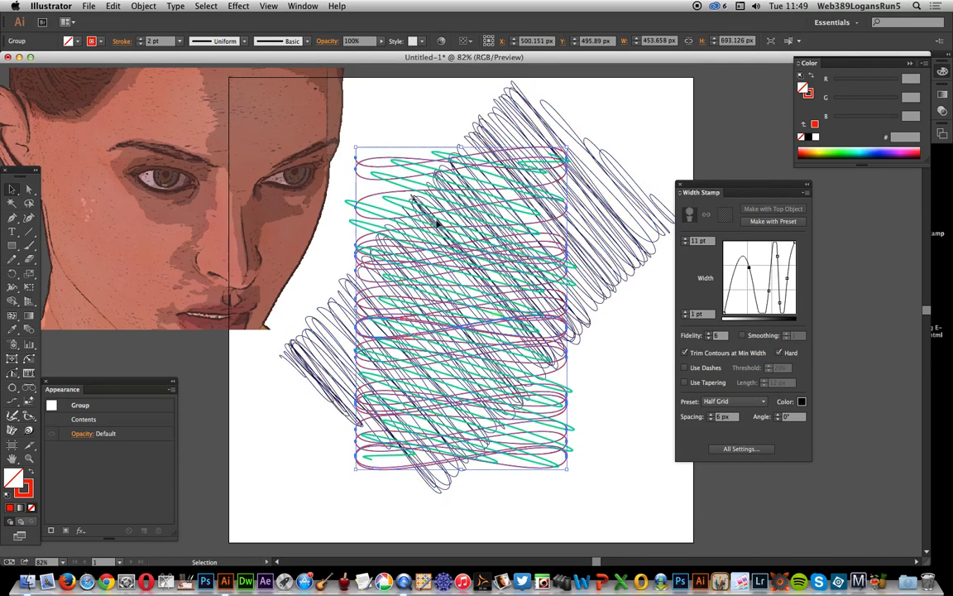
left_click(394, 120)
left_click(557, 355)
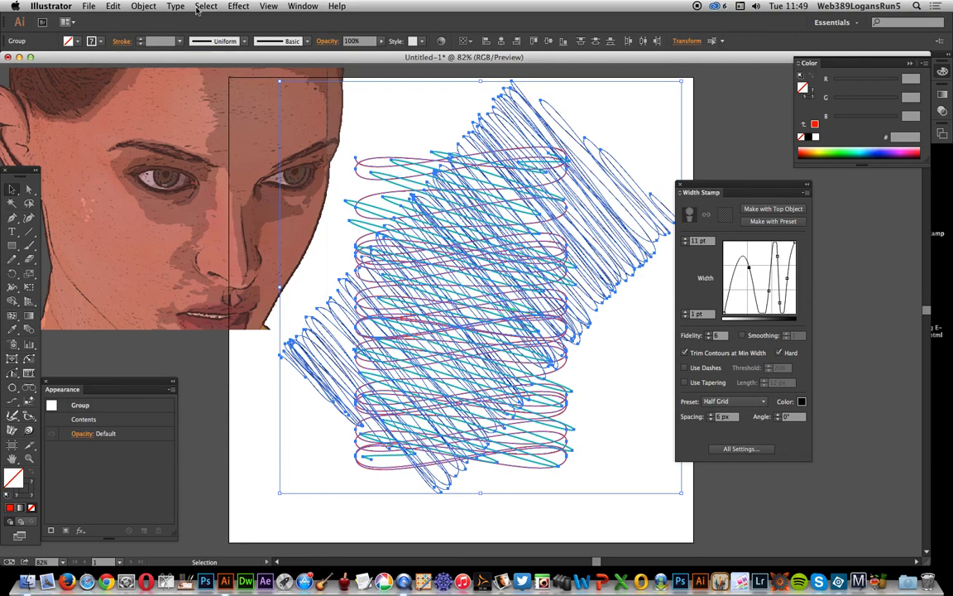
key("super+g")
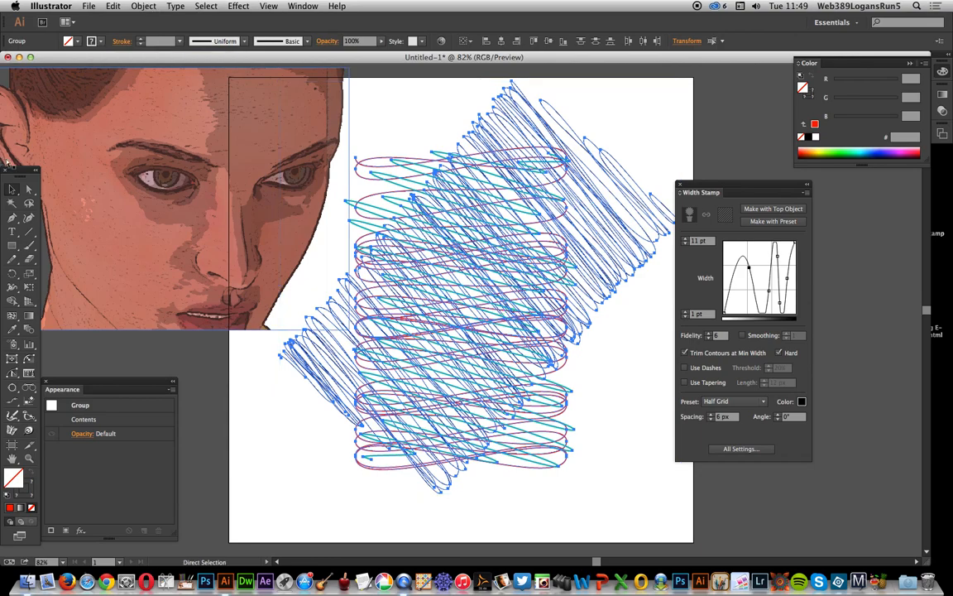
left_click(143, 5)
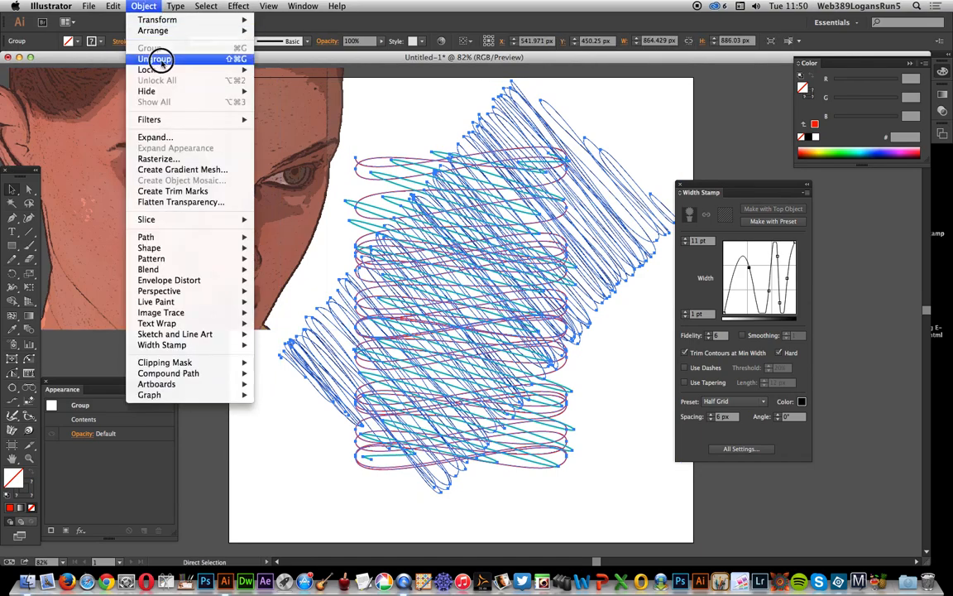
key("Escape")
key("v")
Move the portrait image to about X 415, Y 508 px and enlarge the scribble group to about 1266 × 1043 px over it
mouse_move(122, 121)
left_mouse_down()
mouse_move(447, 250)
mouse_move(452, 238)
left_mouse_up()
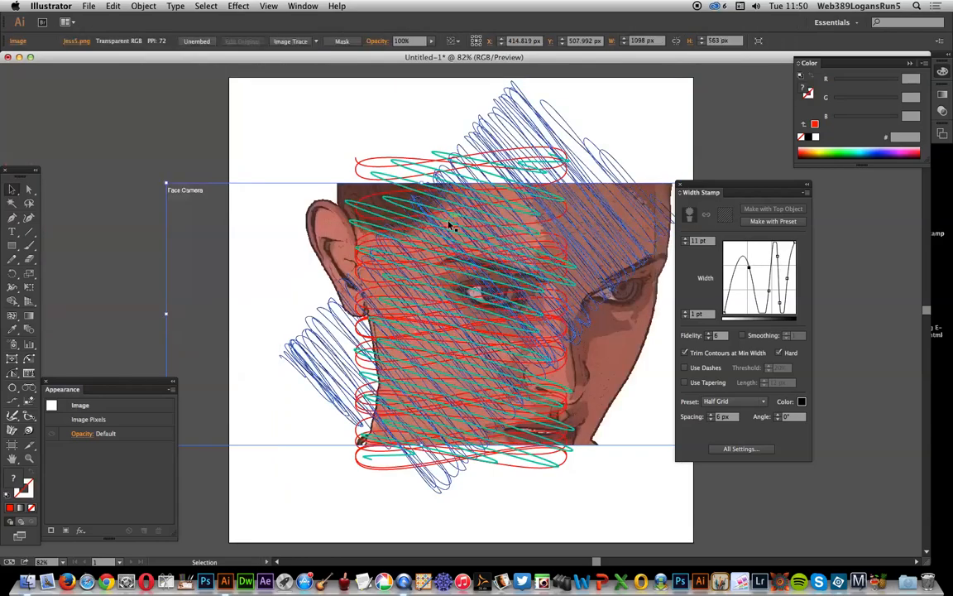
left_click_drag(502, 152, 452, 125)
mouse_move(632, 466)
left_mouse_down()
mouse_move(716, 507)
mouse_move(813, 532)
mouse_move(819, 544)
left_mouse_up()
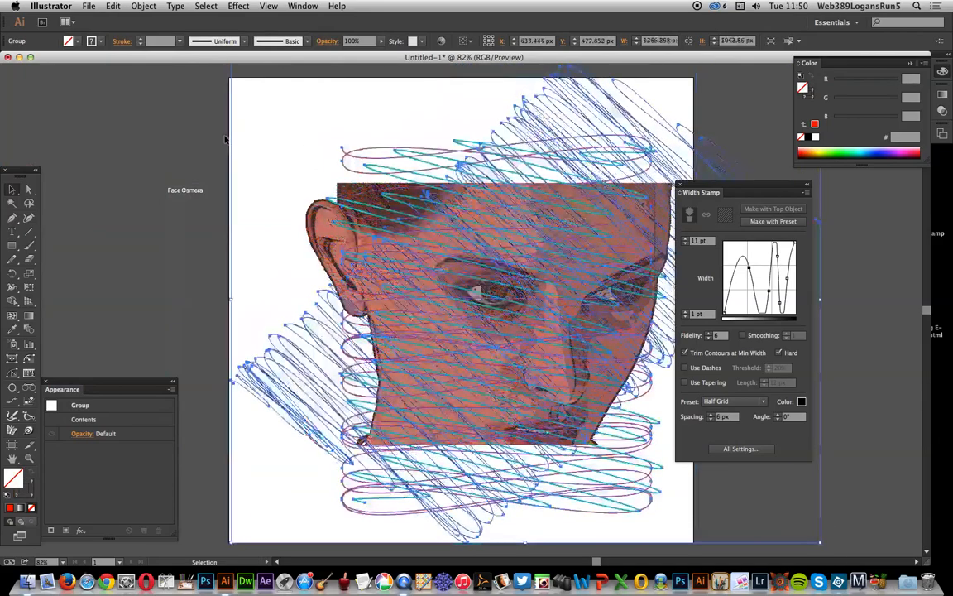
Make a width stamp from the scribble group and the portrait image, using the top object
left_click(670, 374, "shift")
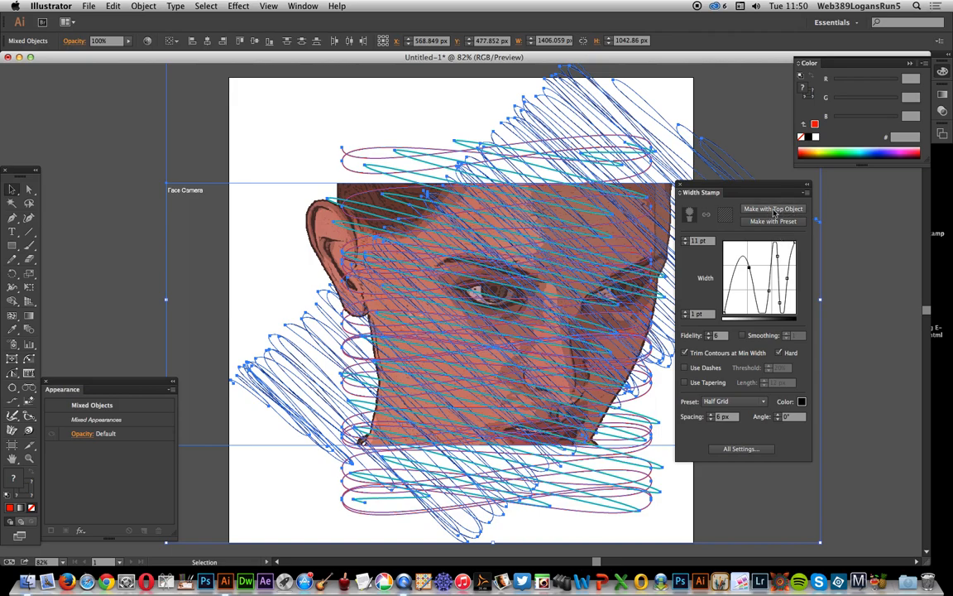
left_click(772, 210)
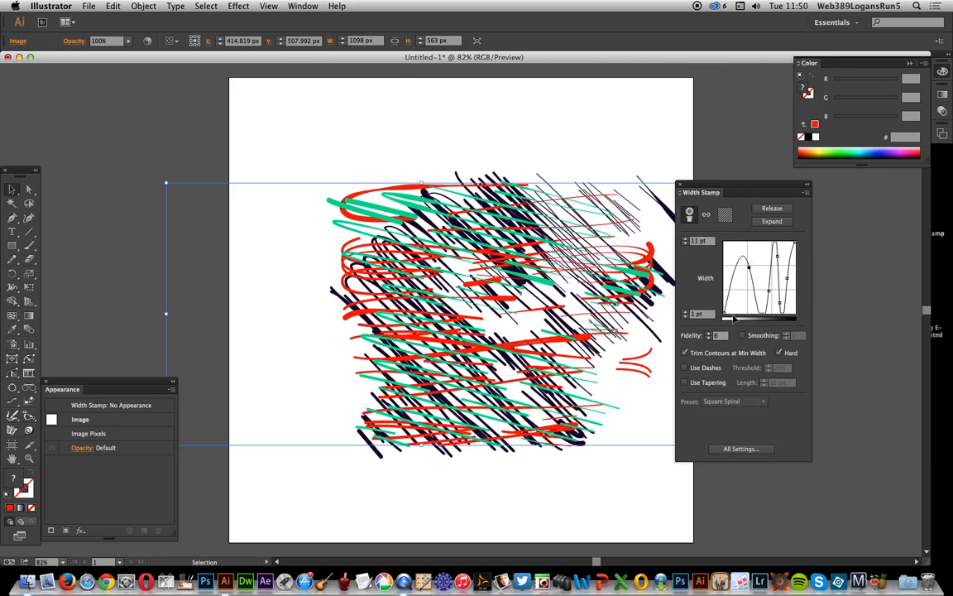
Reset the width stamp's width curve to a straight diagonal and reshape it into a wave with several peaks and dips
left_click(772, 321)
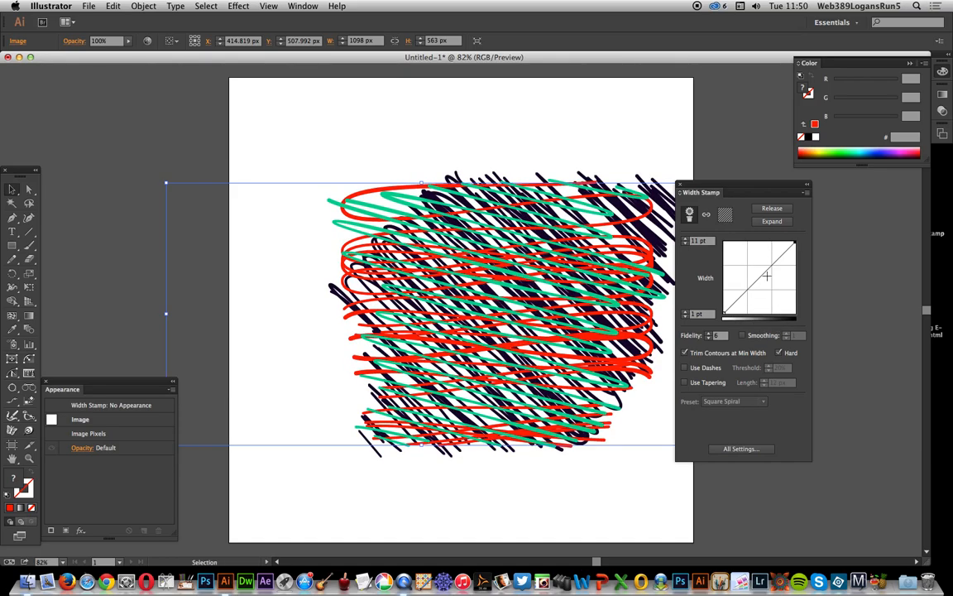
left_click_drag(759, 281, 774, 300)
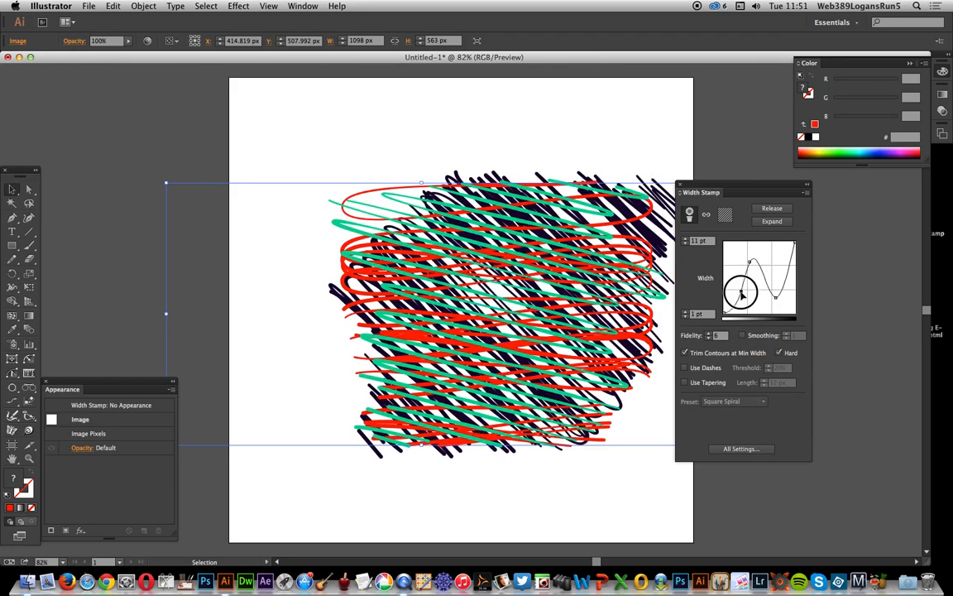
left_click_drag(796, 247, 749, 247)
mouse_move(772, 294)
left_mouse_down()
mouse_move(759, 277)
mouse_move(771, 261)
mouse_move(756, 251)
mouse_move(761, 304)
left_mouse_up()
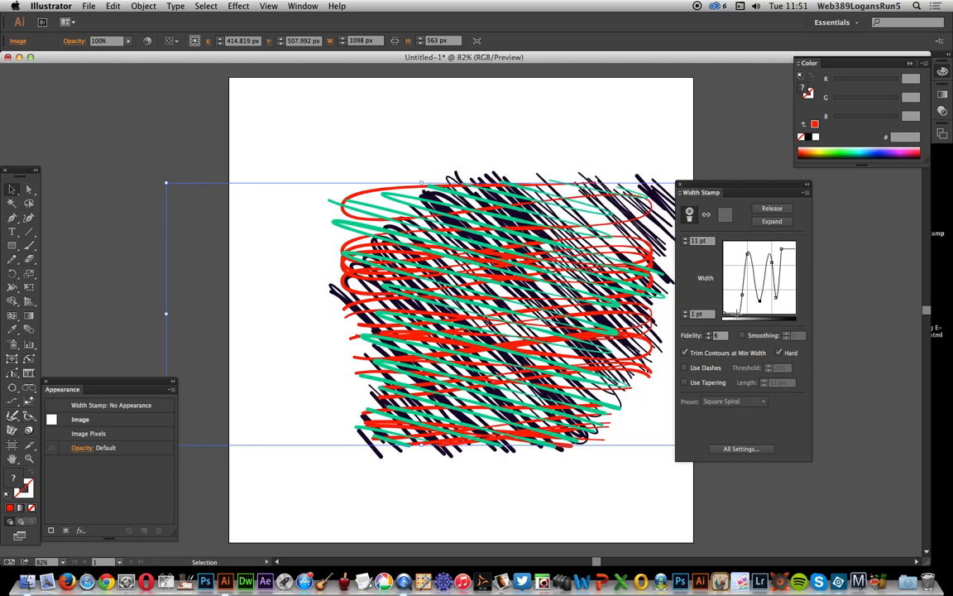
left_click_drag(736, 317, 731, 280)
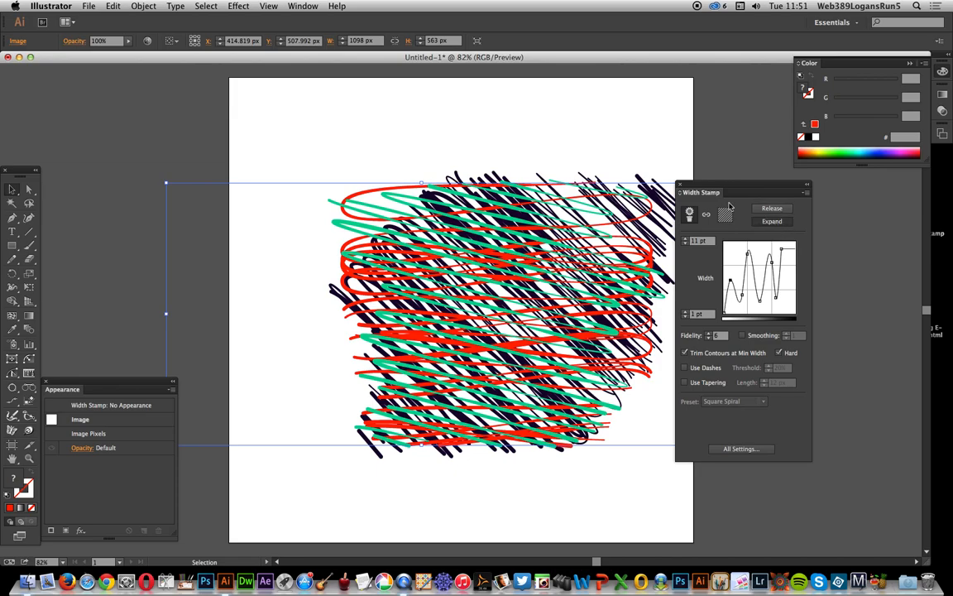
Expand the width stamp and move the resulting scribble group up and left, centred at about X 570, Y 466 px
left_click(404, 147)
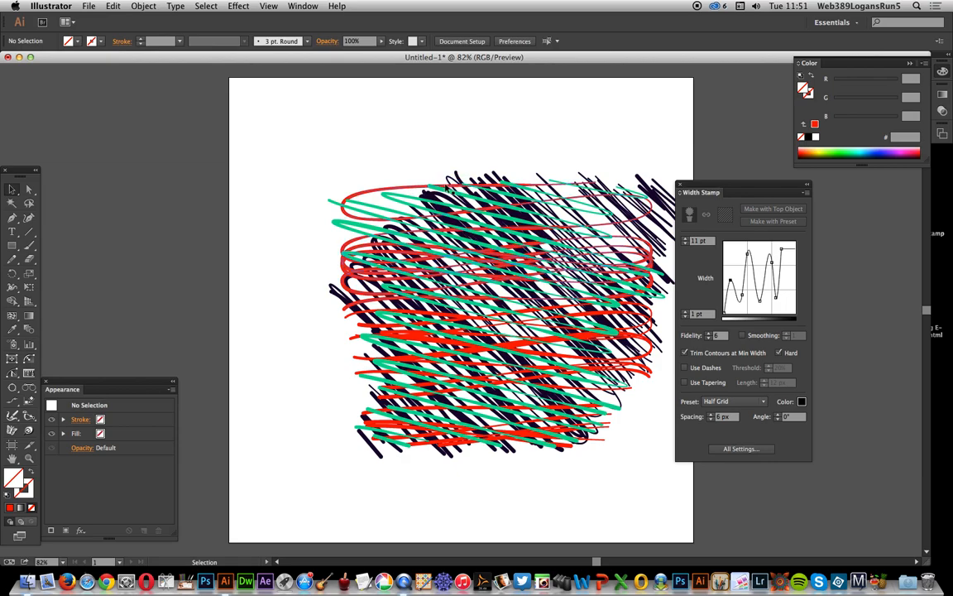
left_click_drag(381, 149, 562, 186)
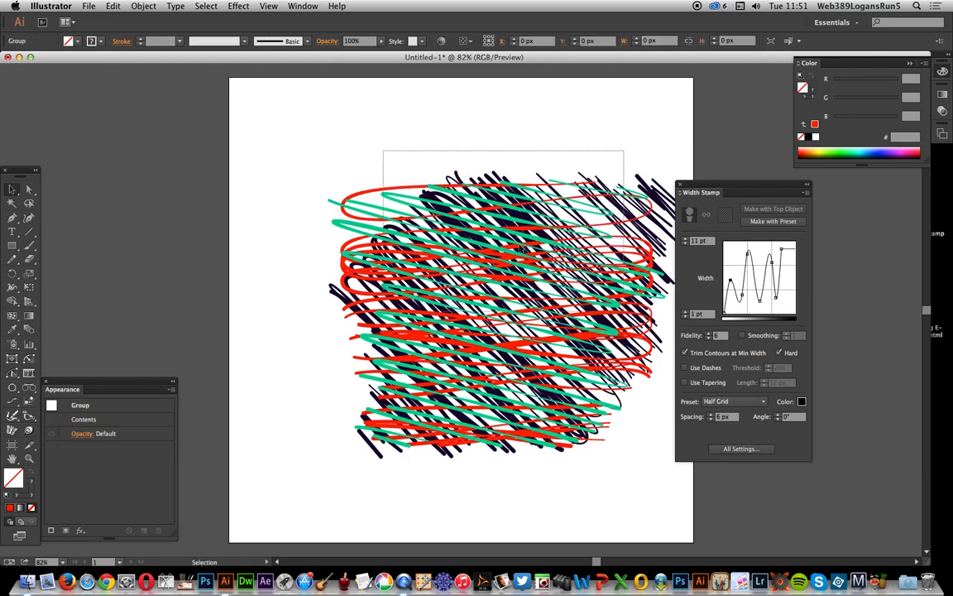
left_click_drag(331, 175, 305, 133)
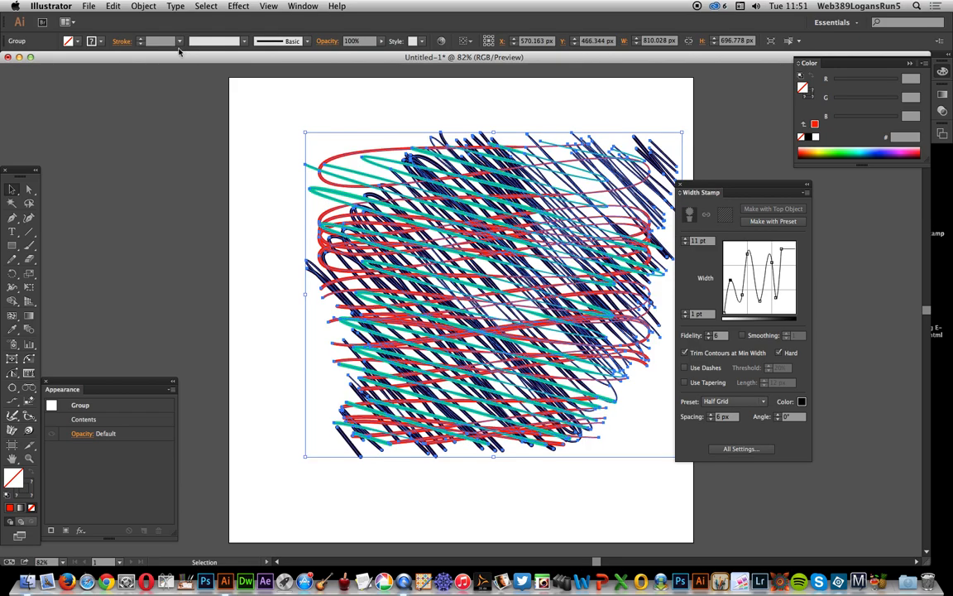